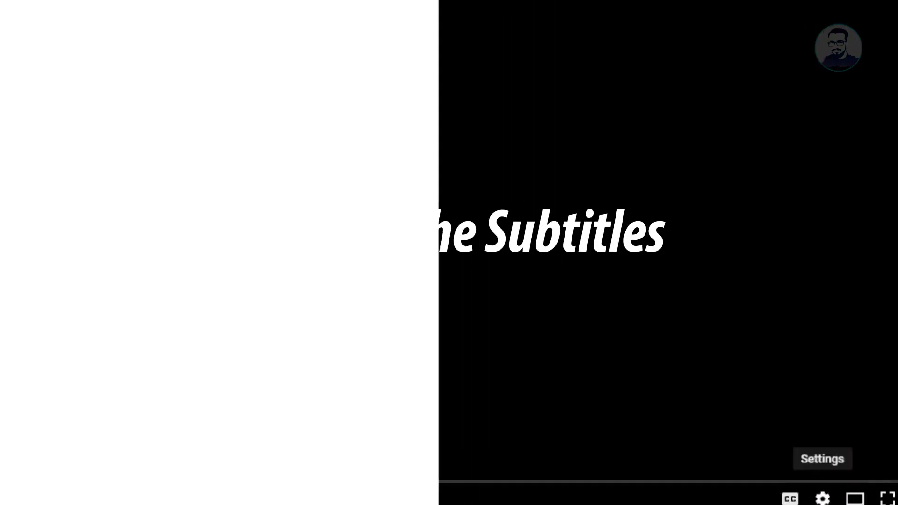
Step: Turn on English subtitles from the video's Settings > Subtitles/CC menu
left_click(826, 496)
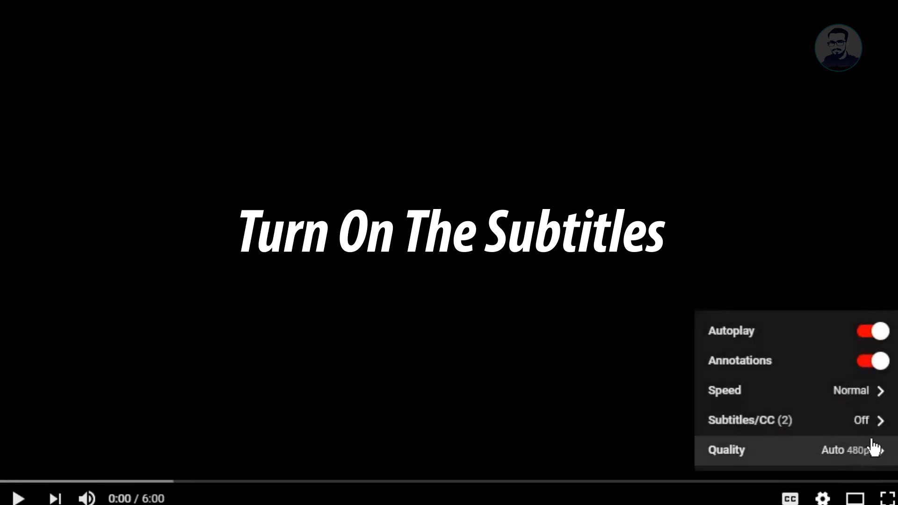
left_click(879, 423)
left_click(821, 398)
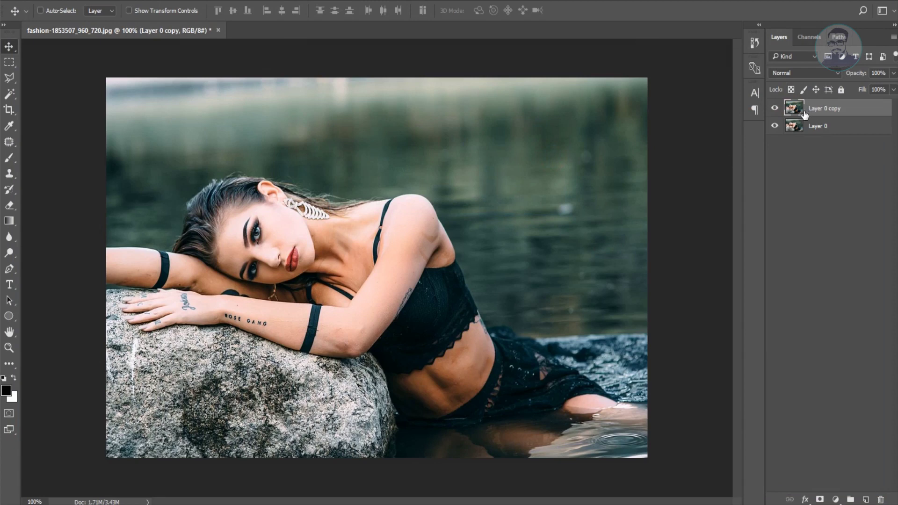
Step: Raise Layer 0 copy's contrast to about 45 and adjust brightness in Brightness/Contrast
left_click(79, 4)
left_click(257, 21)
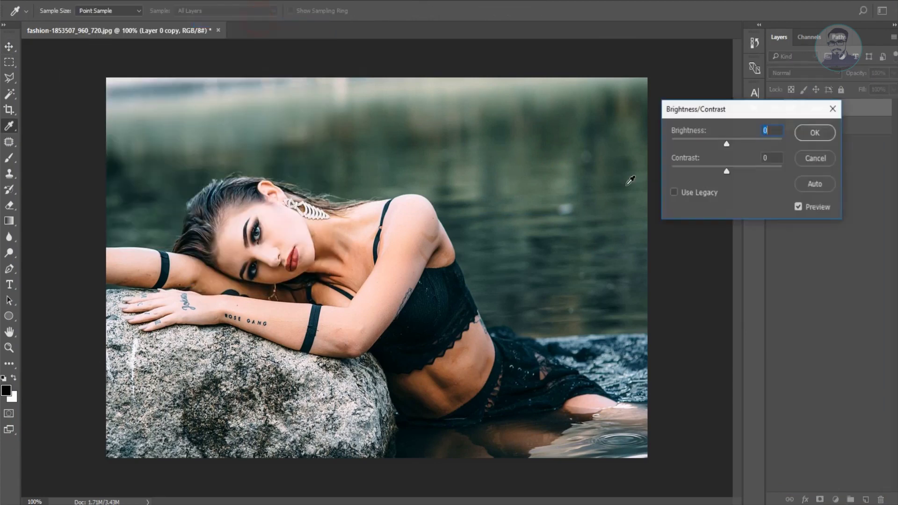
left_click_drag(734, 171, 740, 170)
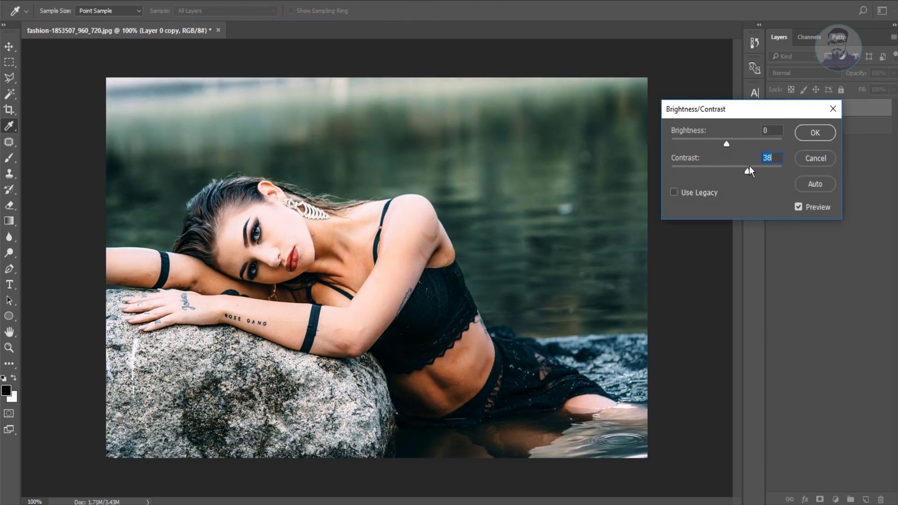
left_click_drag(713, 144, 726, 144)
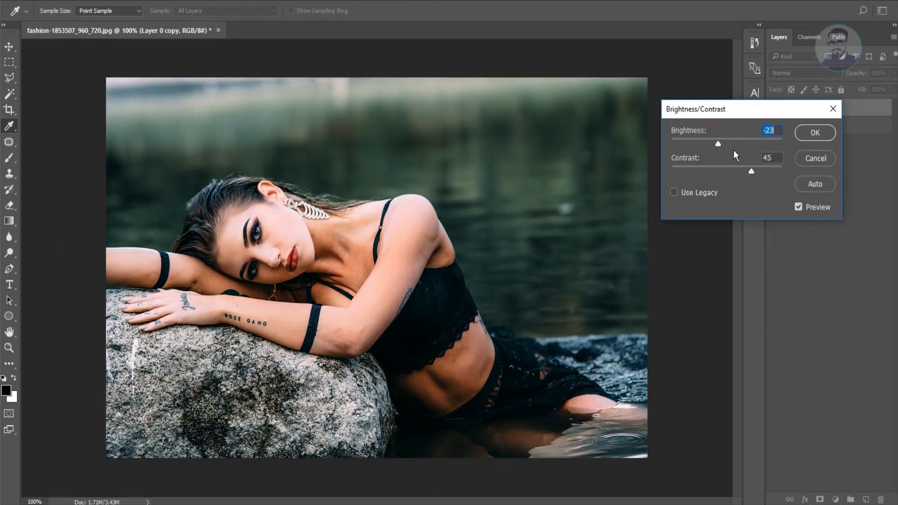
key("Return")
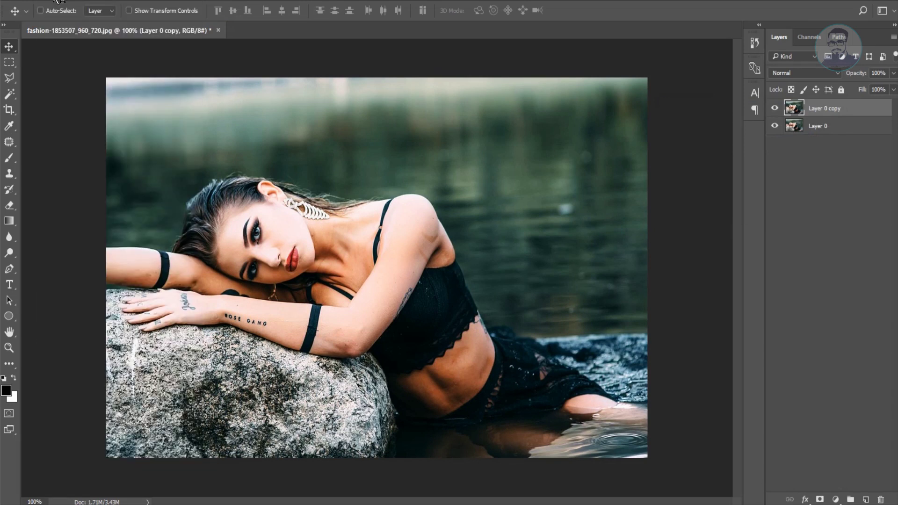
left_click(816, 73)
Step: Set Layer 0 copy 2's blend mode to Soft Light
left_click(813, 74)
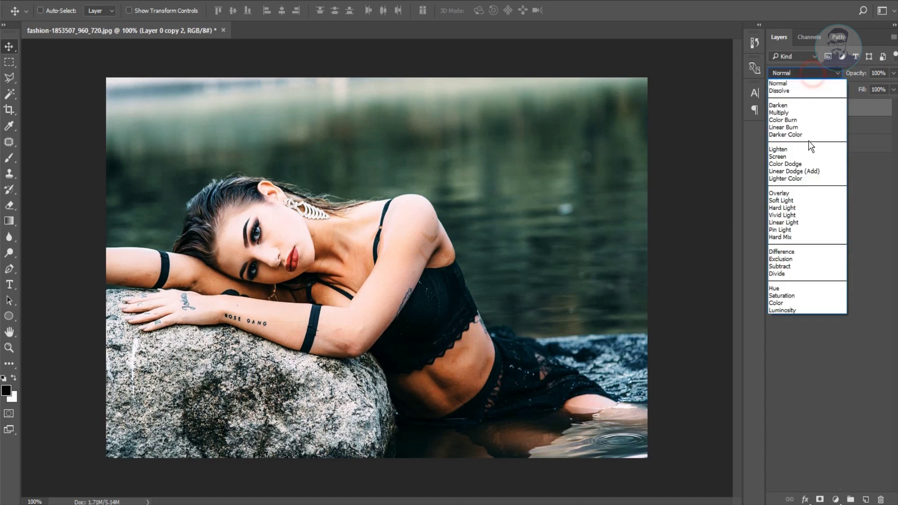
left_click(793, 202)
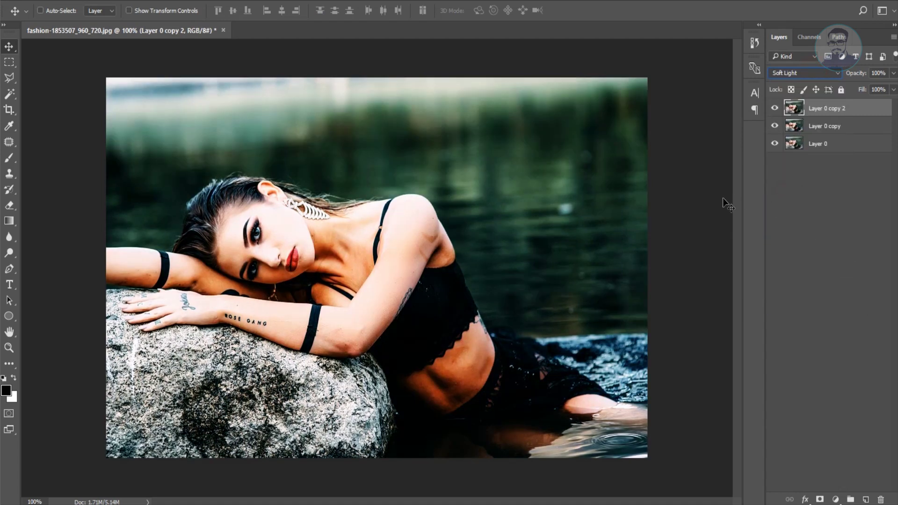
left_click(73, 1)
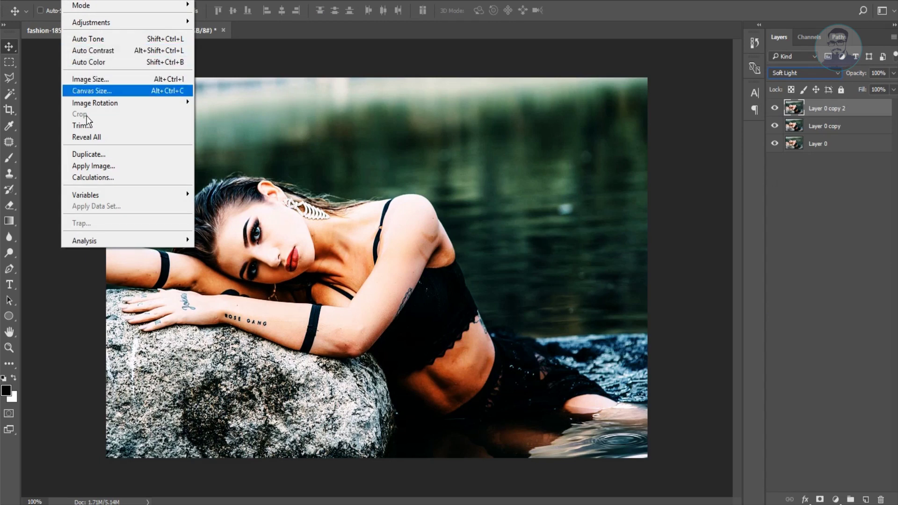
left_click(71, 1)
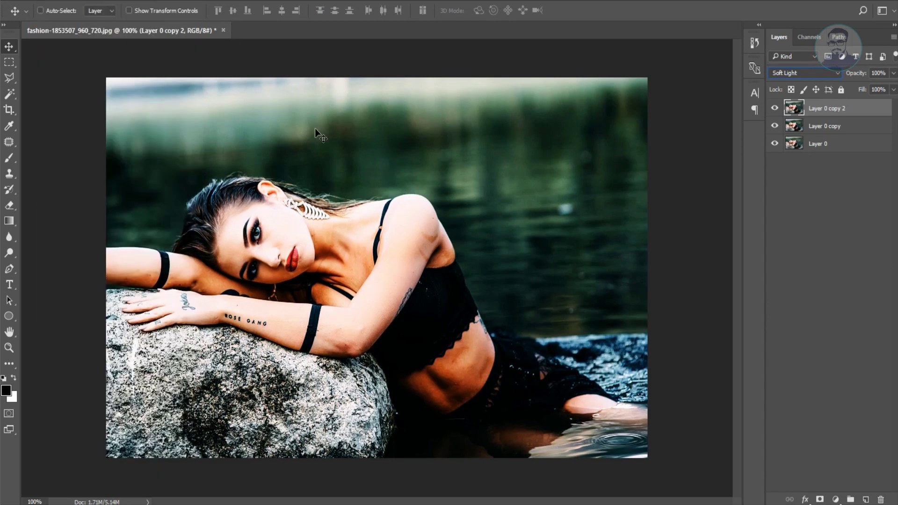
Step: Apply a Color Balance shift of Cyan/Red -24 to the Soft Light copy
left_click(72, 1)
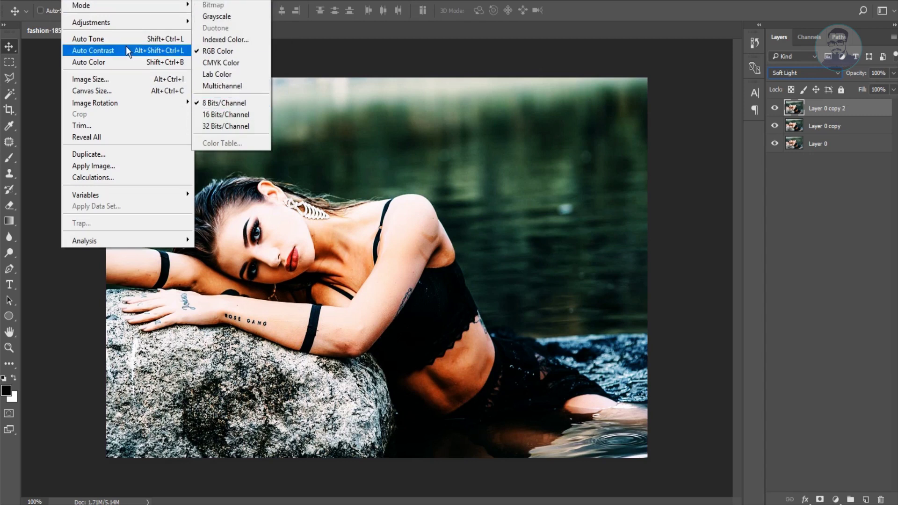
mouse_move(91, 22)
left_click(225, 96)
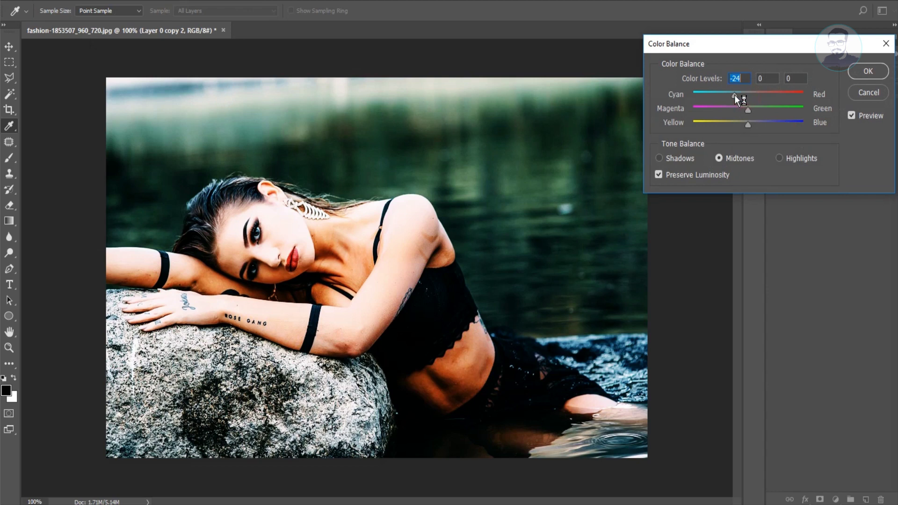
left_click(868, 72)
key("v")
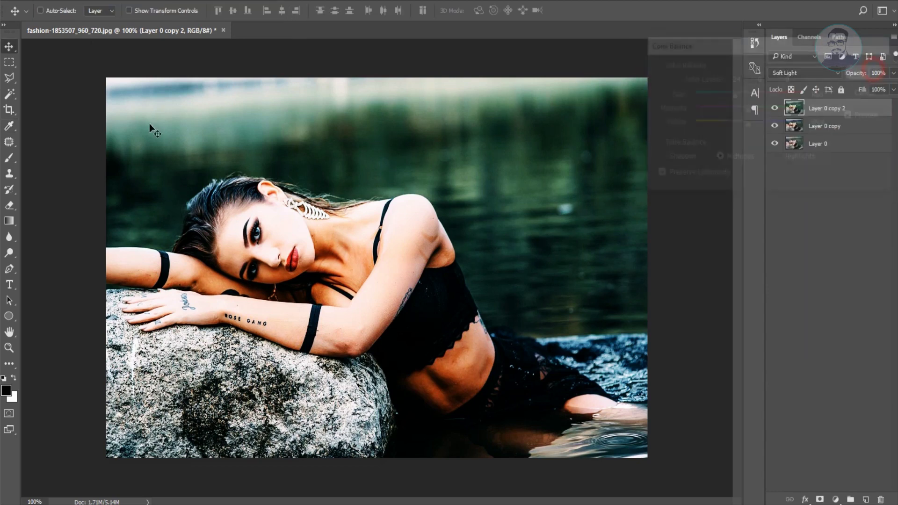
Step: Apply a second Color Balance shift of Yellow/Blue +35, then compare with the layer toggled
left_click(103, 1)
mouse_move(126, 21)
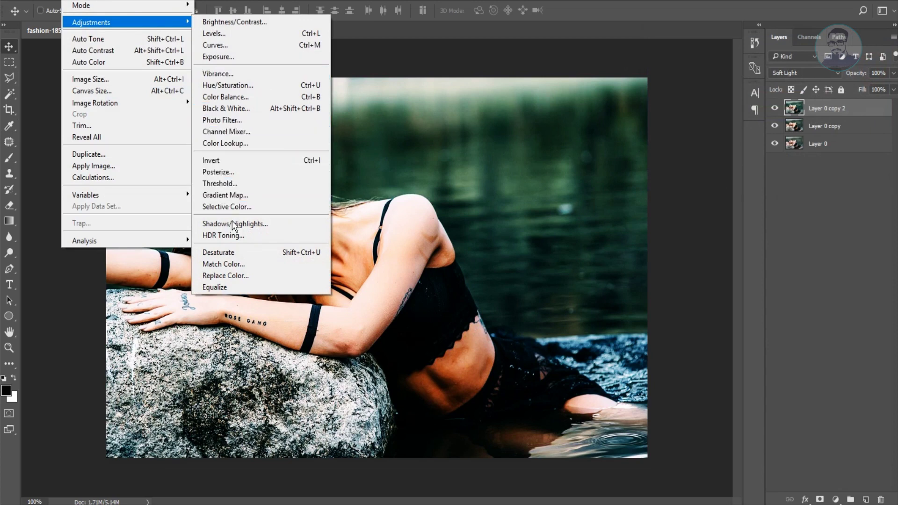
left_click(249, 100)
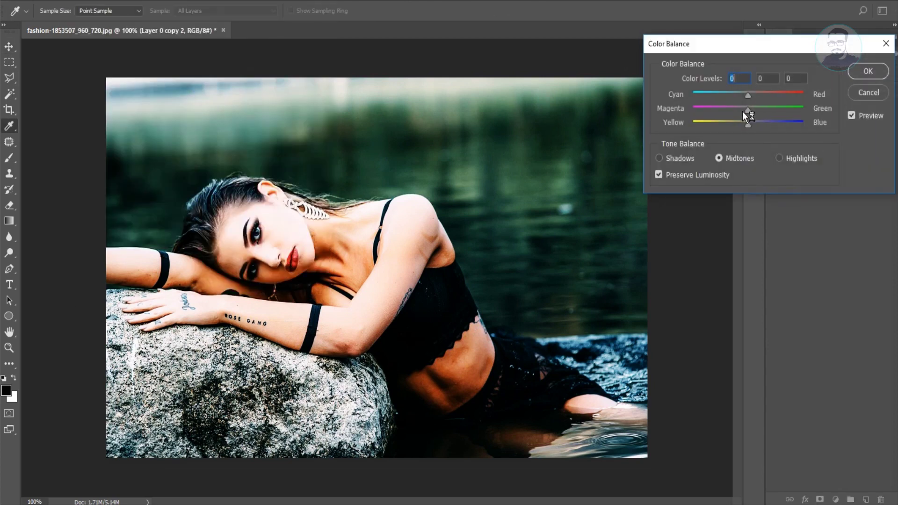
left_click_drag(747, 125, 767, 125)
key("Return")
key("v")
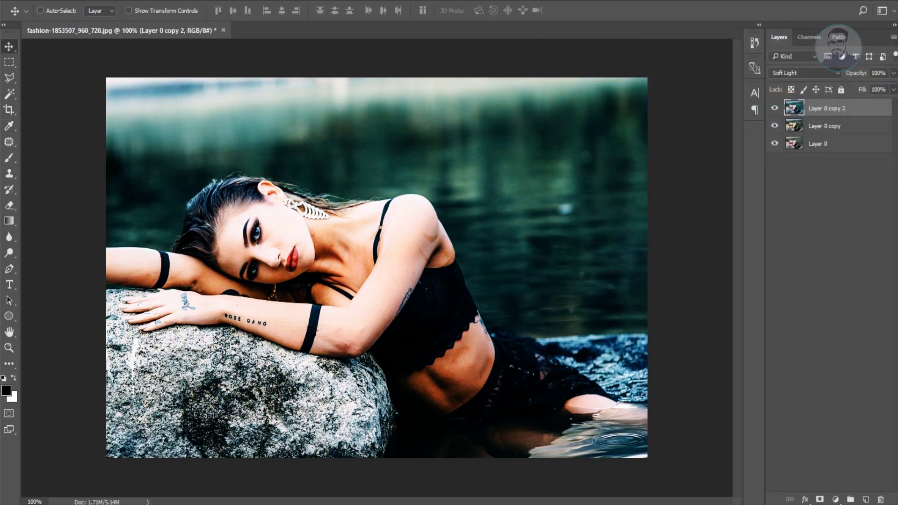
left_click(775, 112)
Step: Erase the teal layer over the woman's body with an enlarged 55%-opacity eraser
left_click(9, 206)
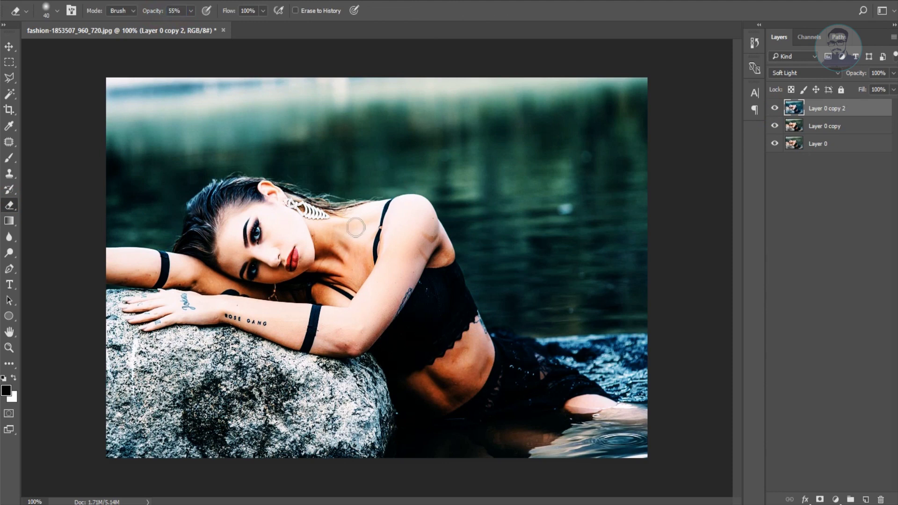
key("bracketright")
key("bracketright")
key("bracketright")
key("bracketright")
key("bracketright")
key("bracketright")
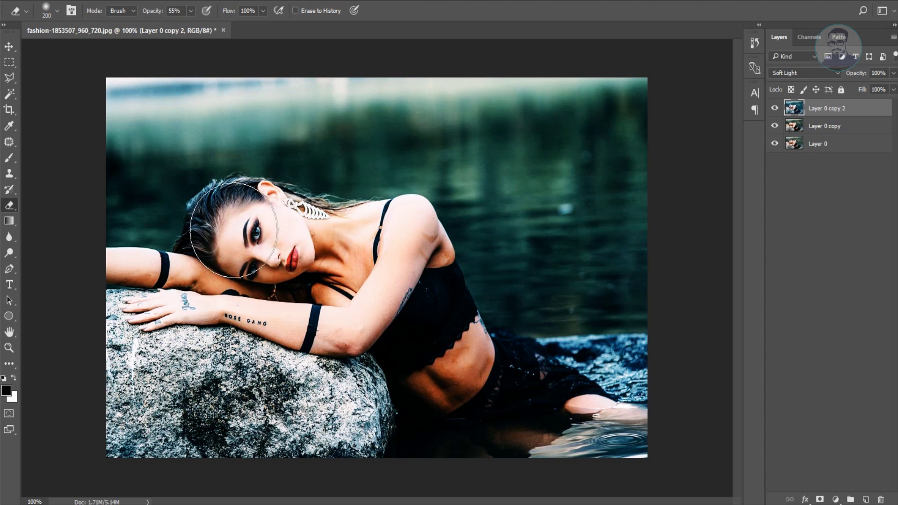
mouse_move(393, 266)
left_mouse_down()
mouse_move(409, 314)
mouse_move(314, 305)
mouse_move(252, 384)
mouse_move(309, 427)
mouse_move(331, 401)
mouse_move(181, 425)
mouse_move(101, 418)
mouse_move(492, 341)
mouse_move(467, 370)
mouse_move(541, 391)
mouse_move(568, 382)
left_mouse_up()
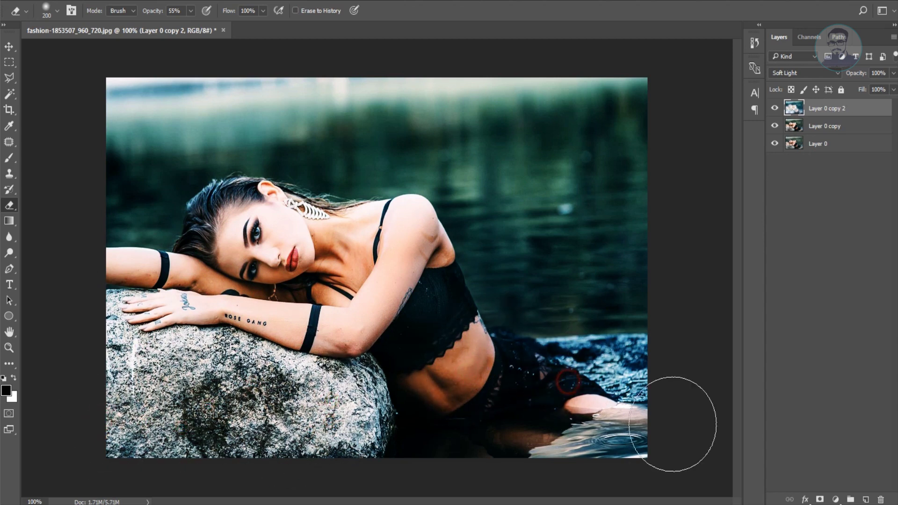
key("v")
left_click(823, 135)
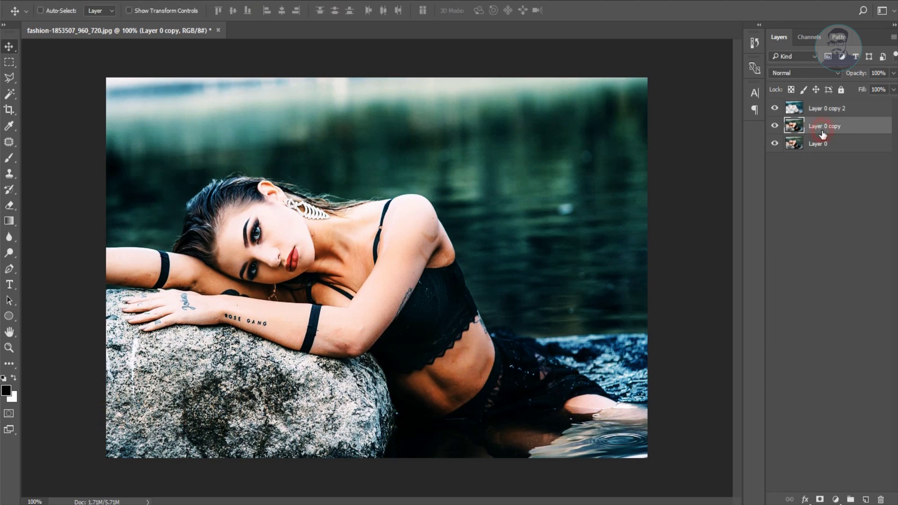
Step: Duplicate Layer 0 copy to the top and raise its Blue curve in Curves
key("ctrl+bracketright")
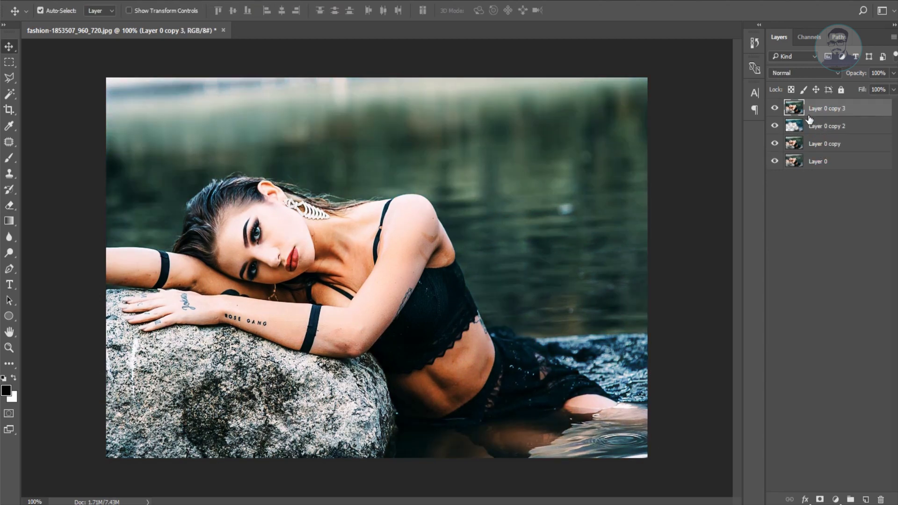
left_click(77, 0)
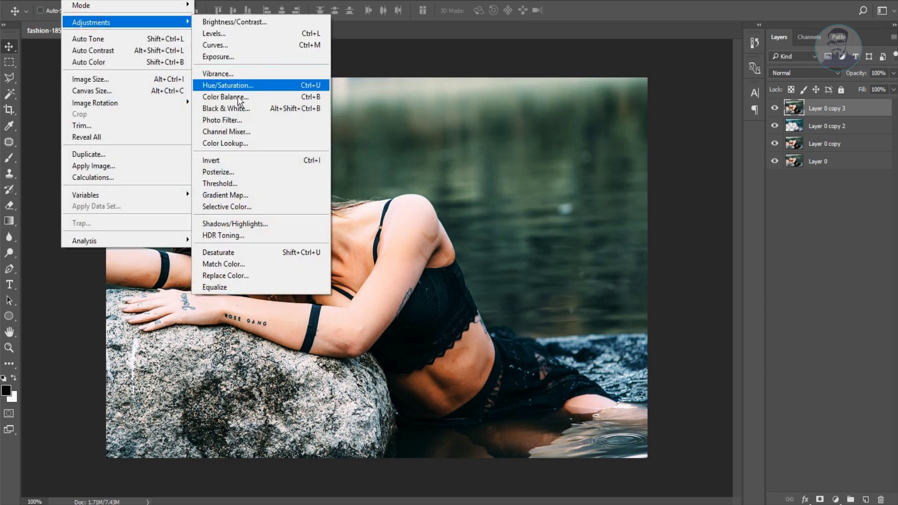
left_click(216, 45)
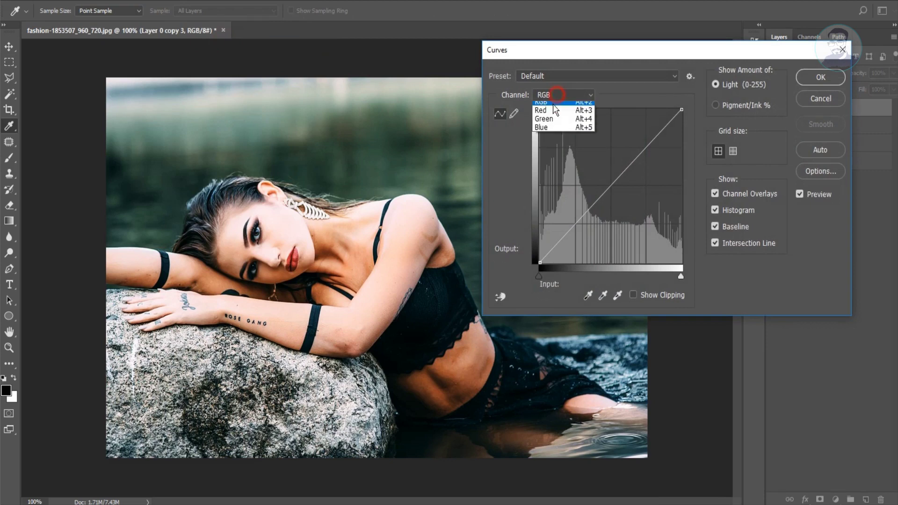
left_click(547, 127)
left_click_drag(575, 58, 655, 10)
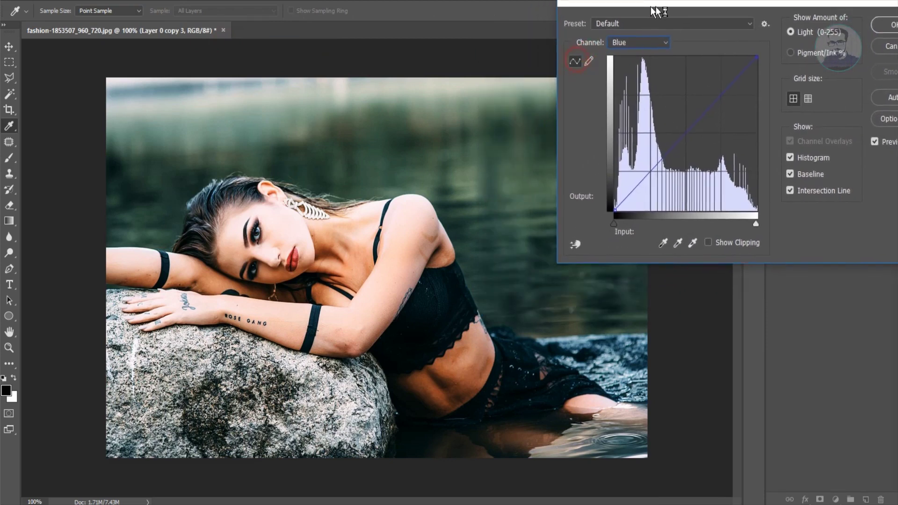
left_click_drag(676, 121, 673, 119)
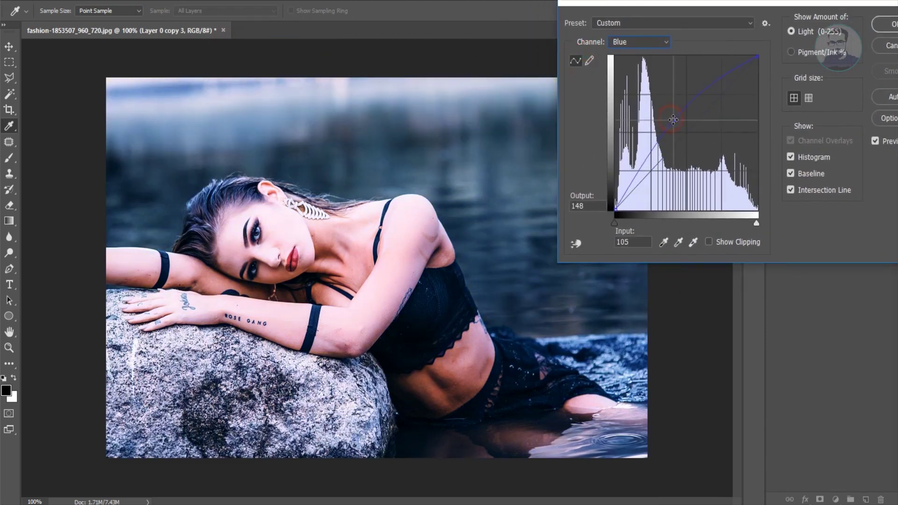
left_click(886, 24)
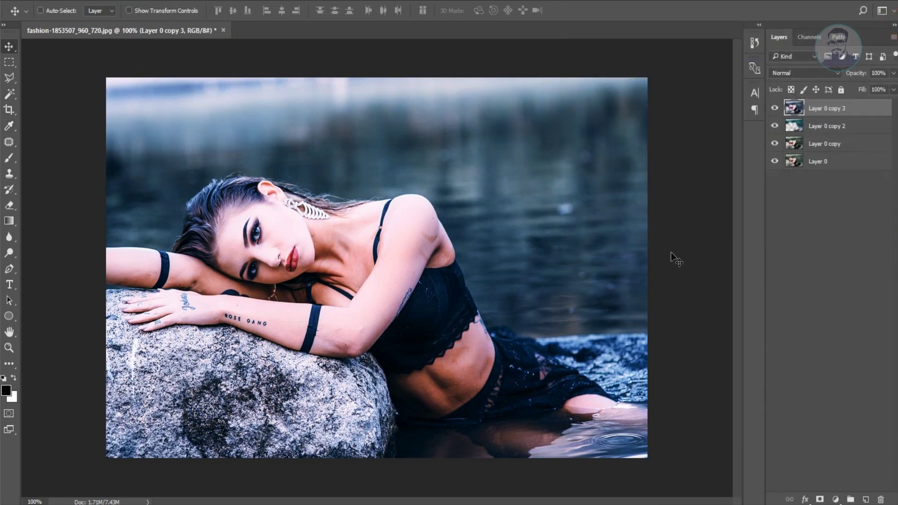
Step: Erase the blue top layer over the water right of the woman
left_click(8, 270)
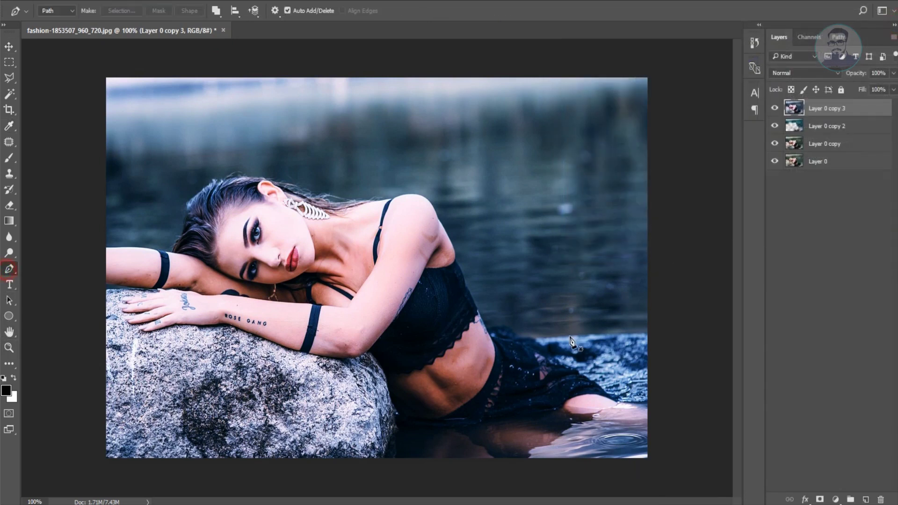
left_click(10, 210)
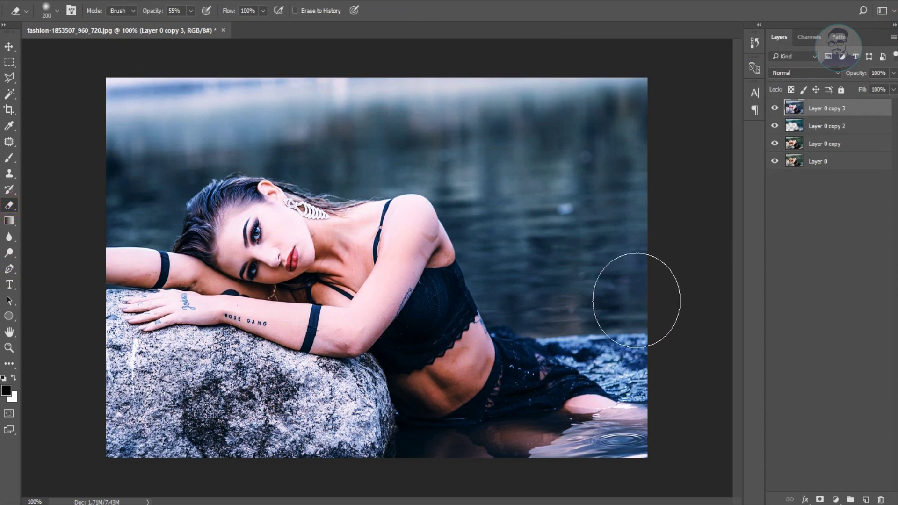
left_click_drag(630, 289, 499, 287)
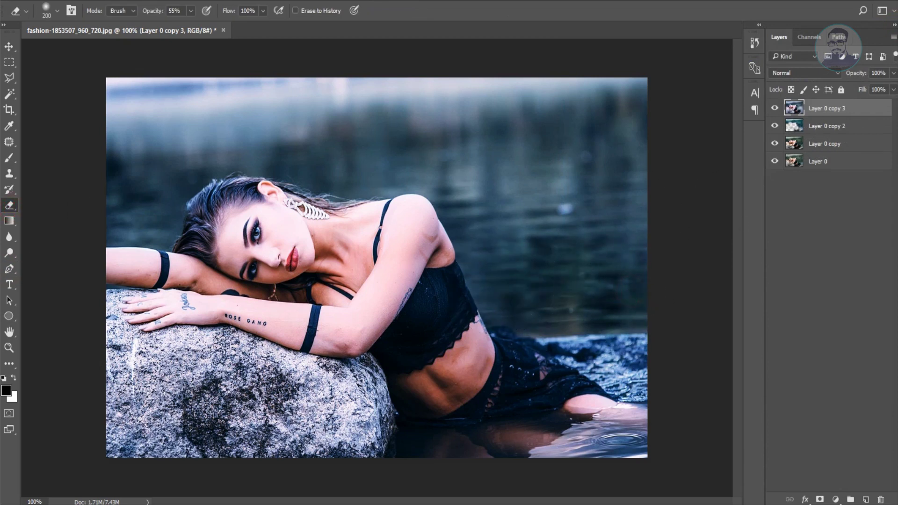
key("ctrl+z")
type("100")
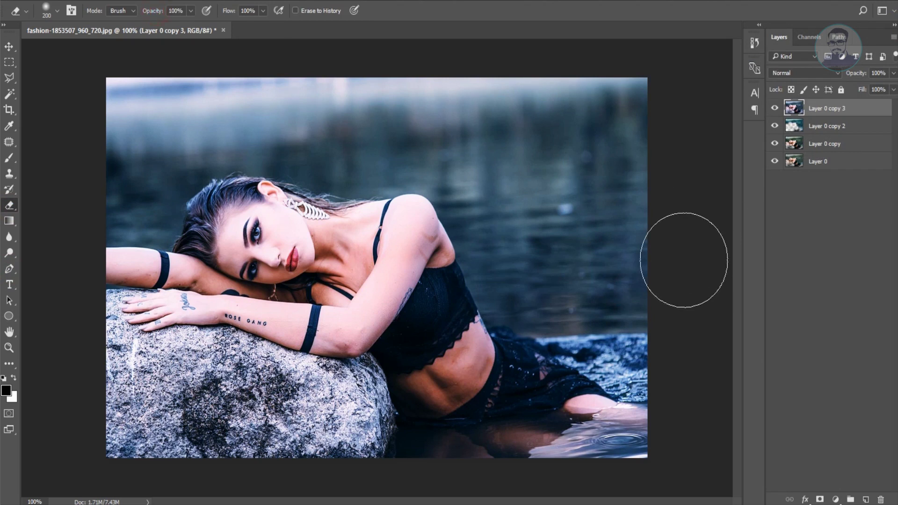
mouse_move(638, 281)
left_mouse_down()
mouse_move(499, 287)
mouse_move(472, 368)
left_mouse_up()
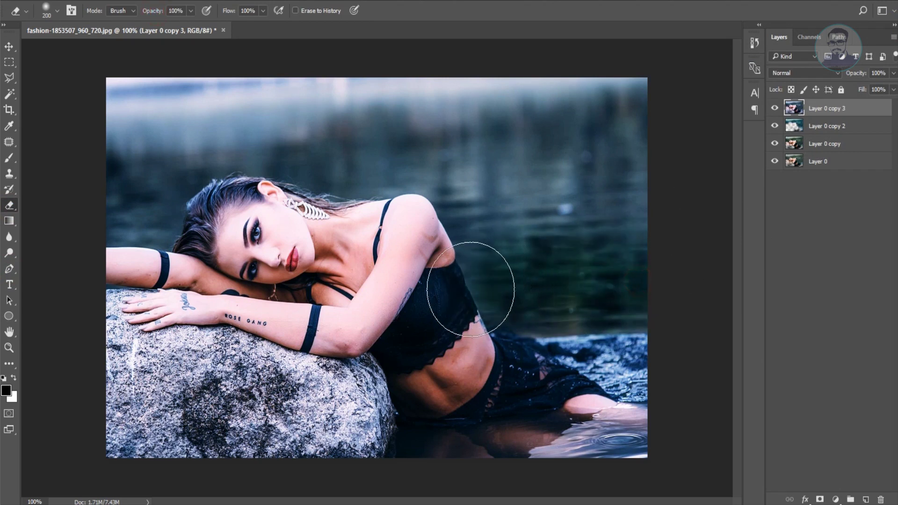
Step: Erase the blue layer over the dark pants, the upper water, the rock and arm
key("bracketleft")
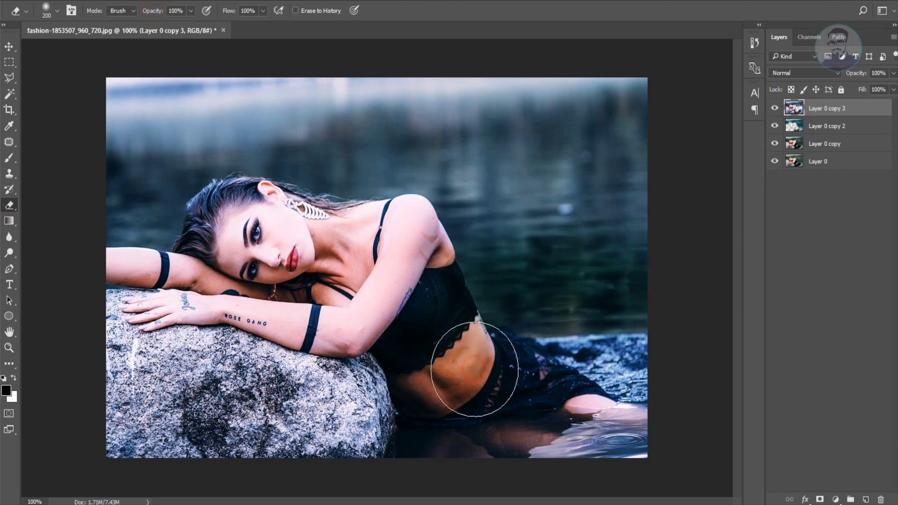
left_click_drag(534, 372, 573, 392)
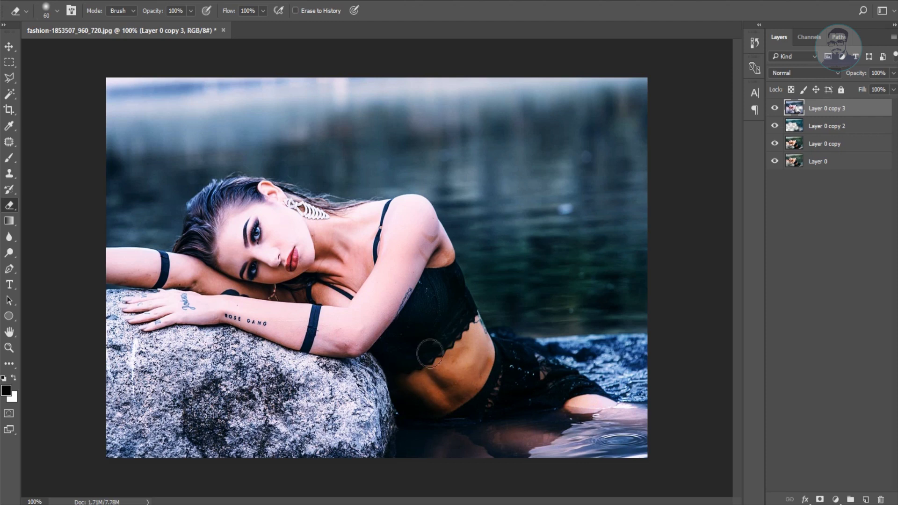
key("bracketright")
key("bracketright")
key("bracketright")
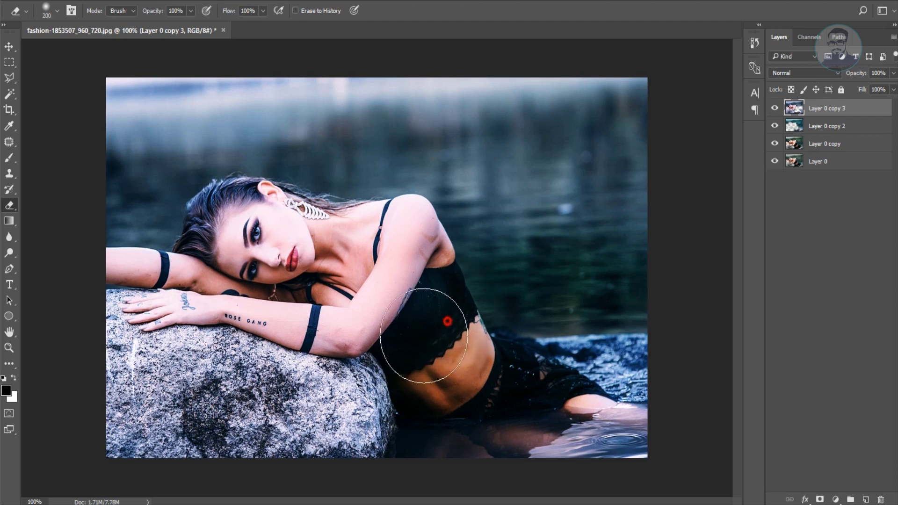
left_click_drag(491, 224, 615, 263)
mouse_move(497, 220)
left_mouse_down()
mouse_move(473, 197)
mouse_move(415, 190)
mouse_move(490, 79)
mouse_move(395, 137)
mouse_move(90, 271)
mouse_move(156, 111)
mouse_move(90, 271)
mouse_move(134, 411)
left_mouse_up()
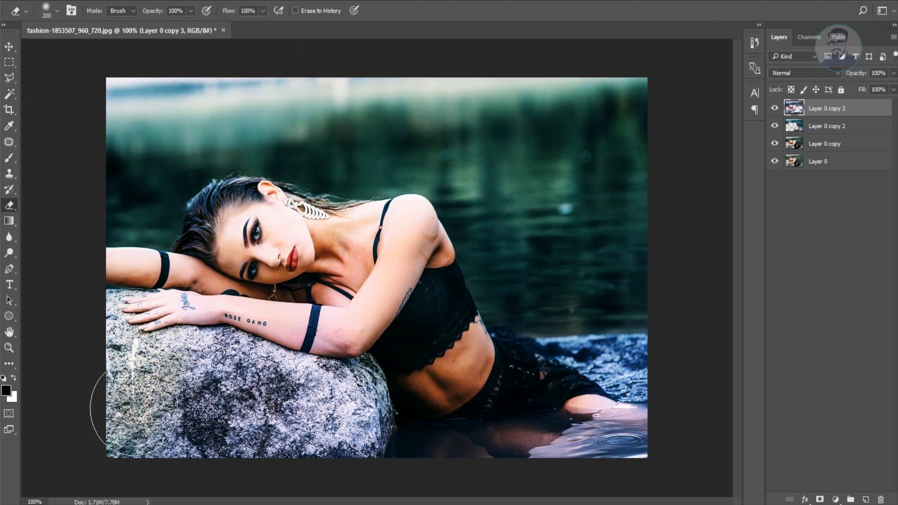
mouse_move(200, 461)
left_mouse_down()
mouse_move(290, 305)
mouse_move(301, 461)
mouse_move(337, 403)
left_mouse_up()
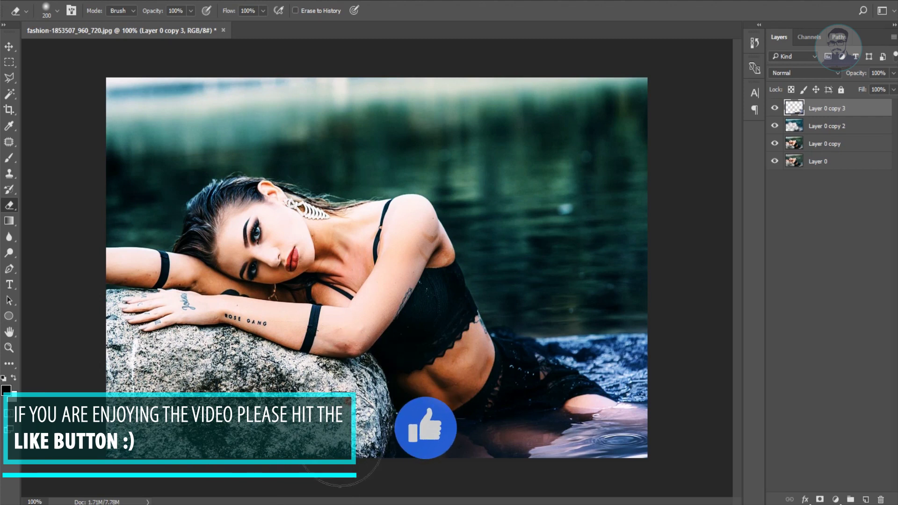
Step: Duplicate Layer 0 copy to the top and raise its Green curve
key("v")
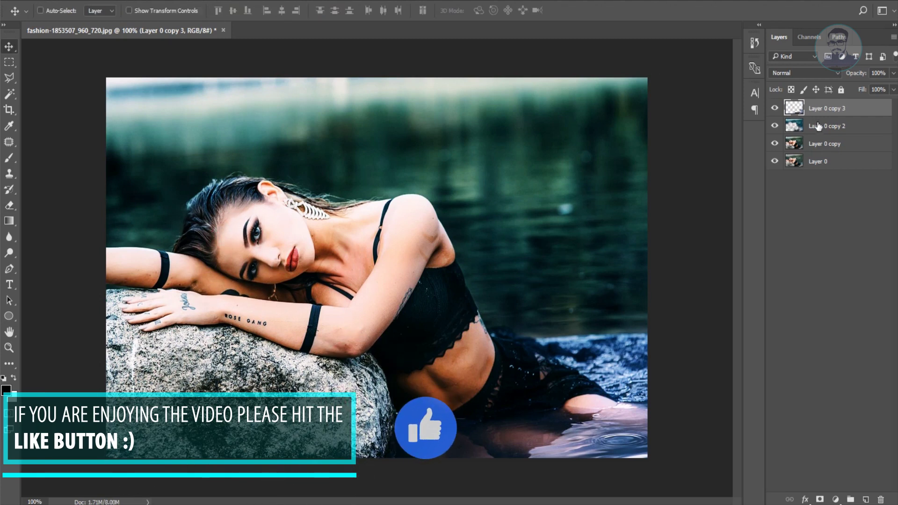
left_click(817, 145)
key("ctrl+shift+bracketright")
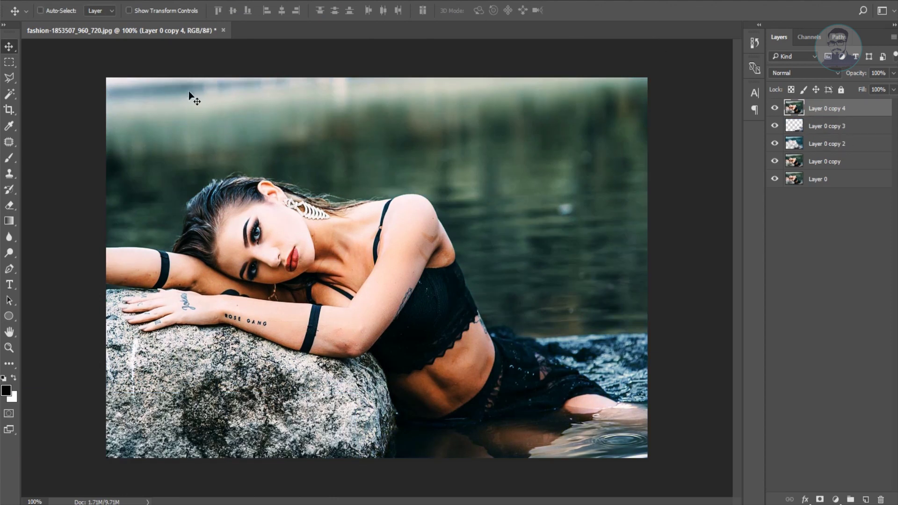
key("ctrl+m")
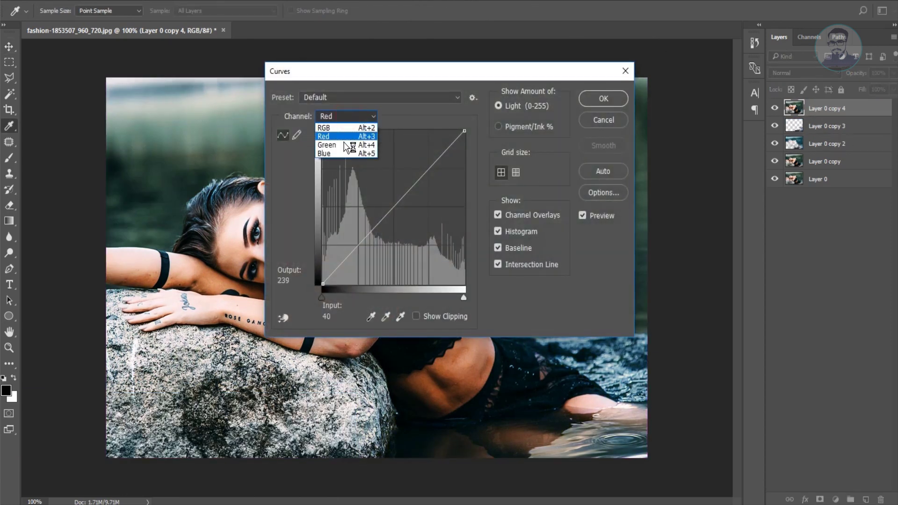
left_click(337, 136)
left_click_drag(367, 75, 631, 43)
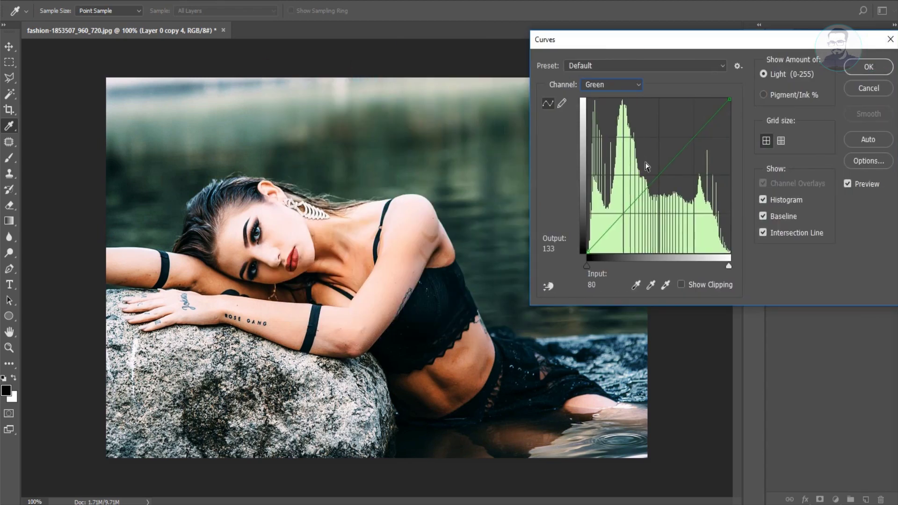
left_click_drag(652, 175, 647, 168)
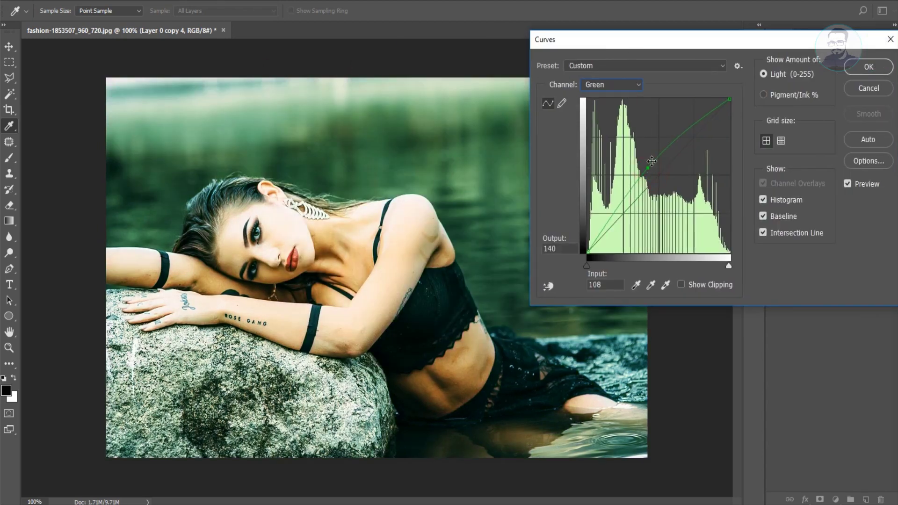
key("Return")
Step: Darken the new layer's shadows in Levels by raising the black input and adjusting the midtones
key("ctrl+l")
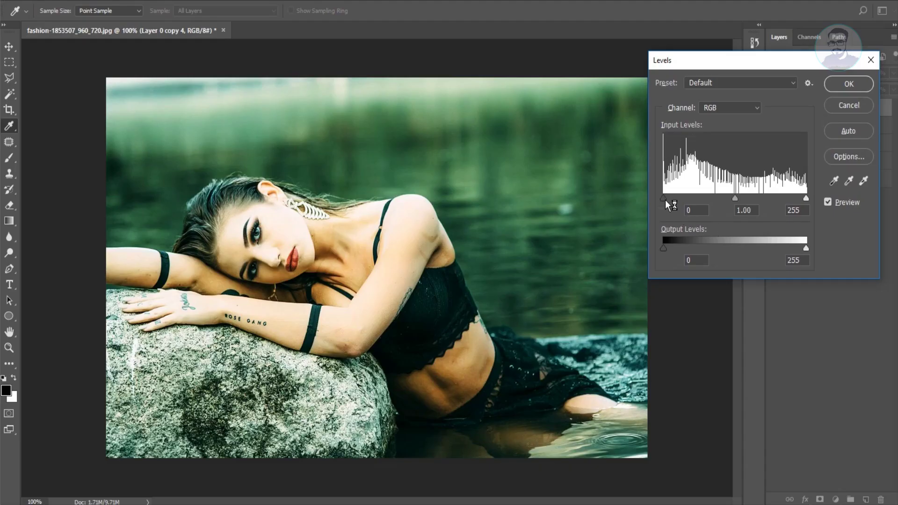
left_click_drag(664, 199, 676, 198)
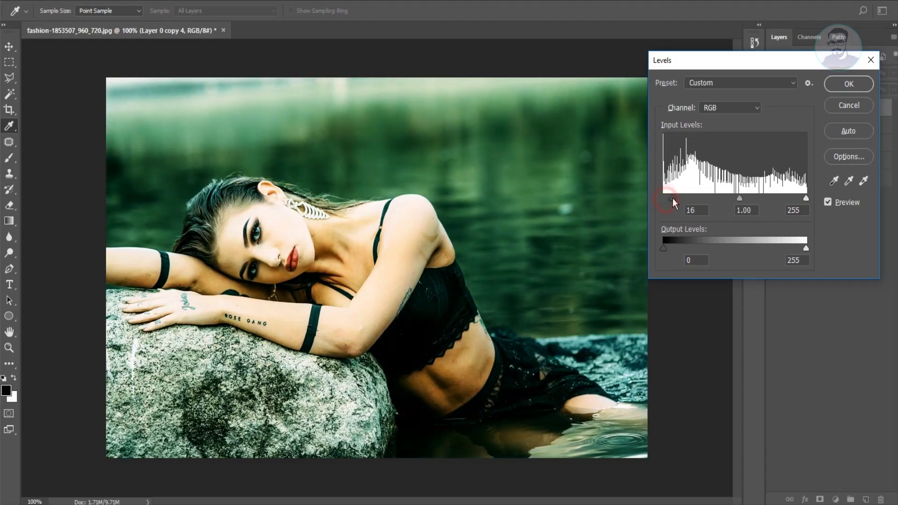
left_click_drag(741, 199, 743, 199)
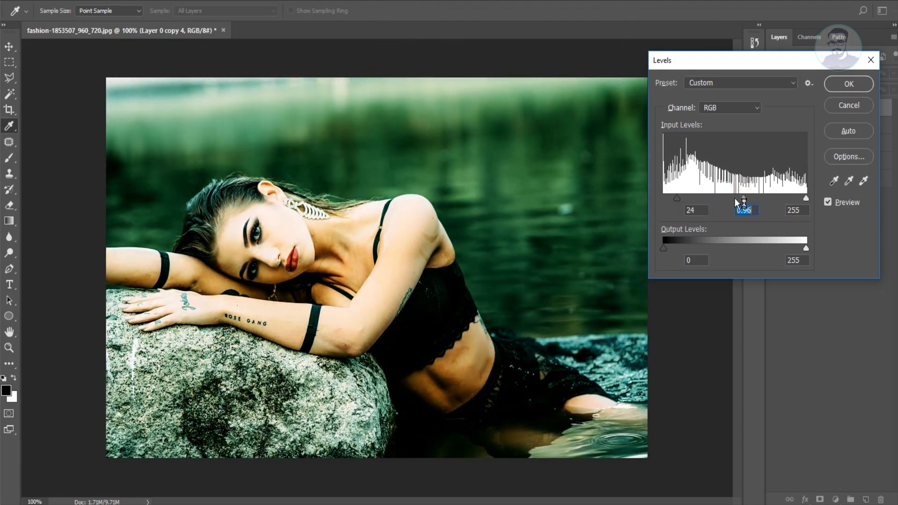
key("Return")
key("v")
Step: Shift the midtones toward green with Color Balance
key("ctrl+b")
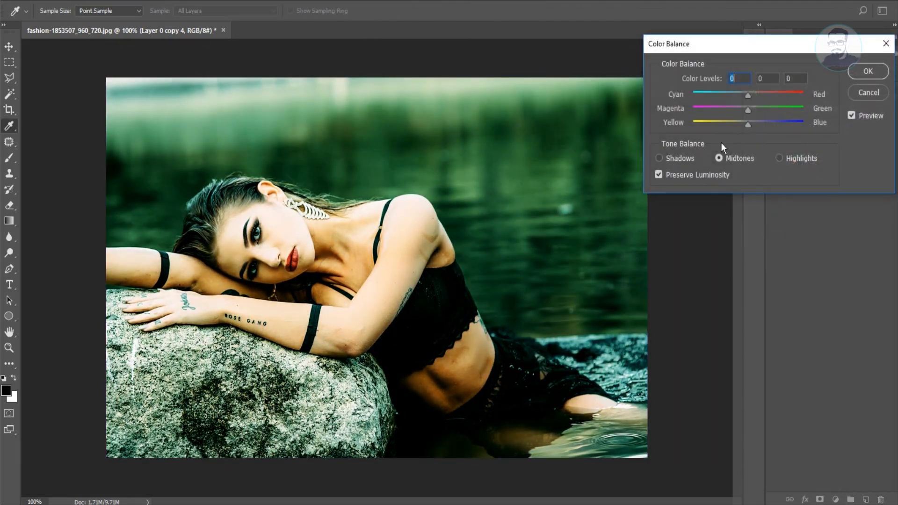
mouse_move(748, 109)
left_mouse_down()
mouse_move(784, 125)
mouse_move(758, 113)
left_mouse_up()
key("Return")
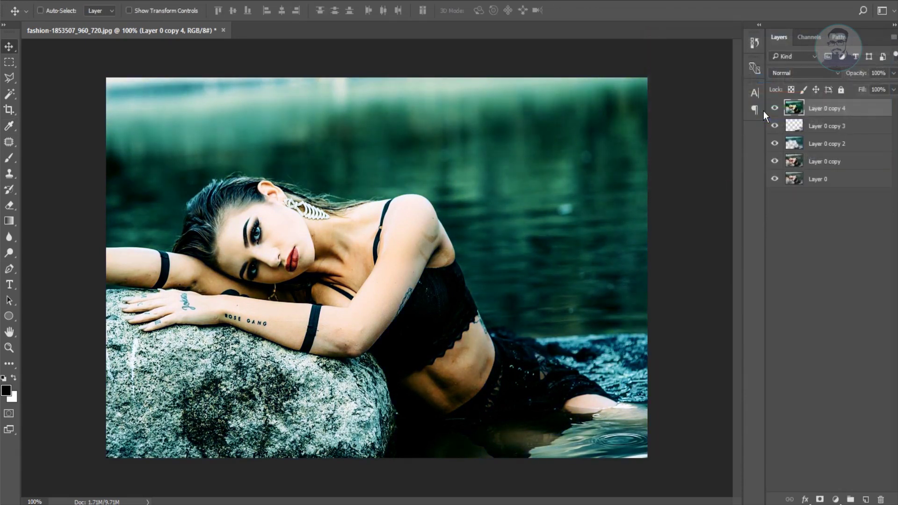
Step: Erase Layer 0 copy 4 over the lower-right water, hip, rock, forearm, face and abdomen
key("e")
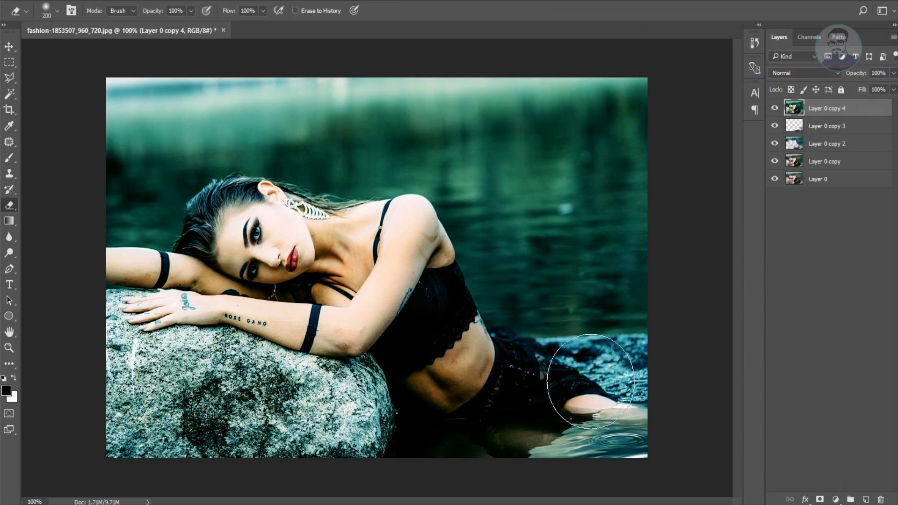
mouse_move(675, 289)
left_mouse_down()
mouse_move(525, 391)
mouse_move(526, 381)
mouse_move(641, 381)
mouse_move(473, 443)
mouse_move(431, 415)
mouse_move(443, 341)
mouse_move(423, 265)
left_mouse_up()
mouse_move(330, 425)
left_mouse_down()
mouse_move(350, 266)
mouse_move(336, 357)
left_mouse_up()
left_click_drag(295, 427, 167, 486)
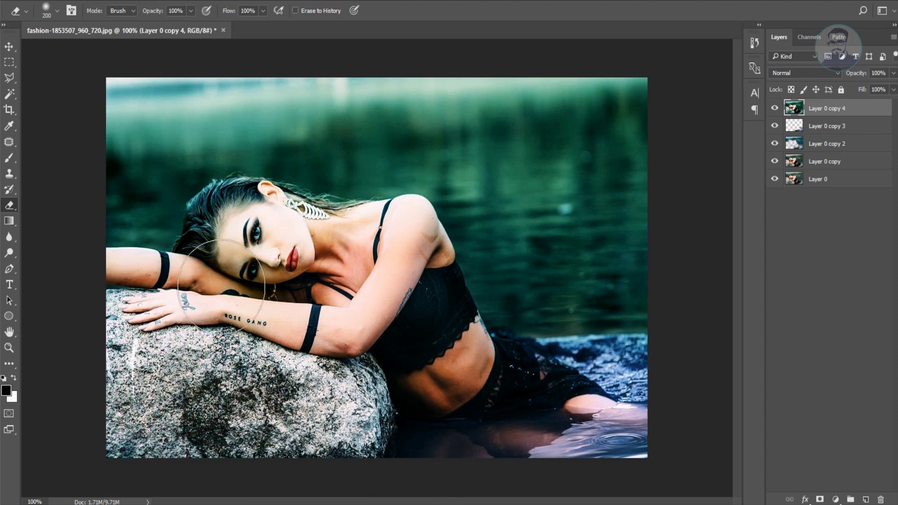
left_click_drag(225, 230, 276, 225)
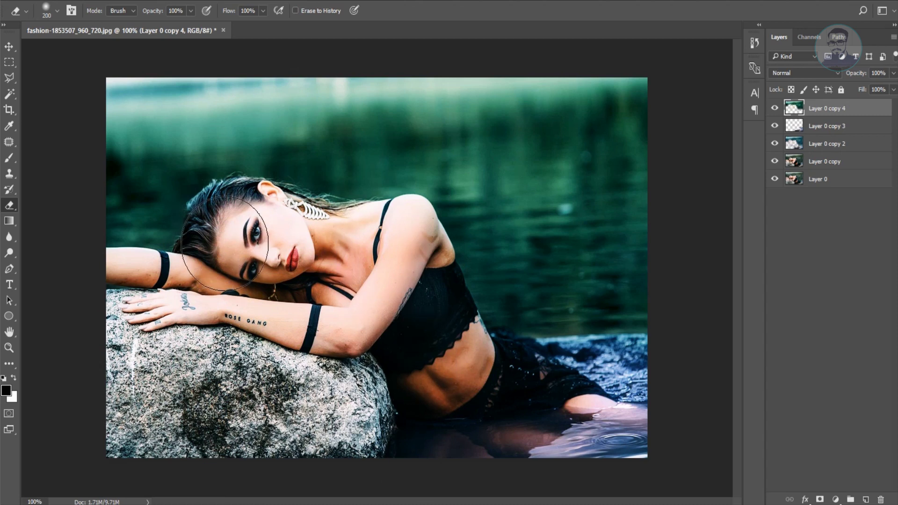
left_click(441, 421)
left_click(567, 406)
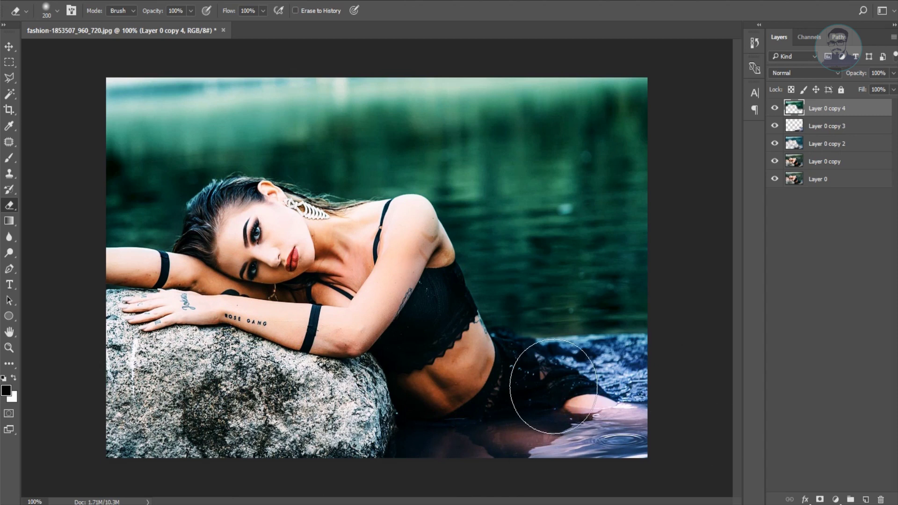
left_click(457, 378)
Step: Raise the Levels black input to 25 on Layer 0 copy 4
key("v")
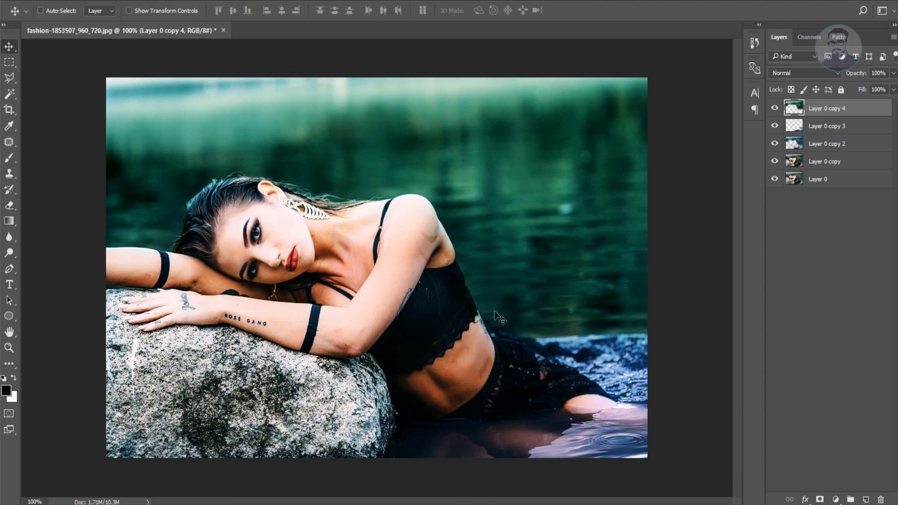
key("i")
key("ctrl+l")
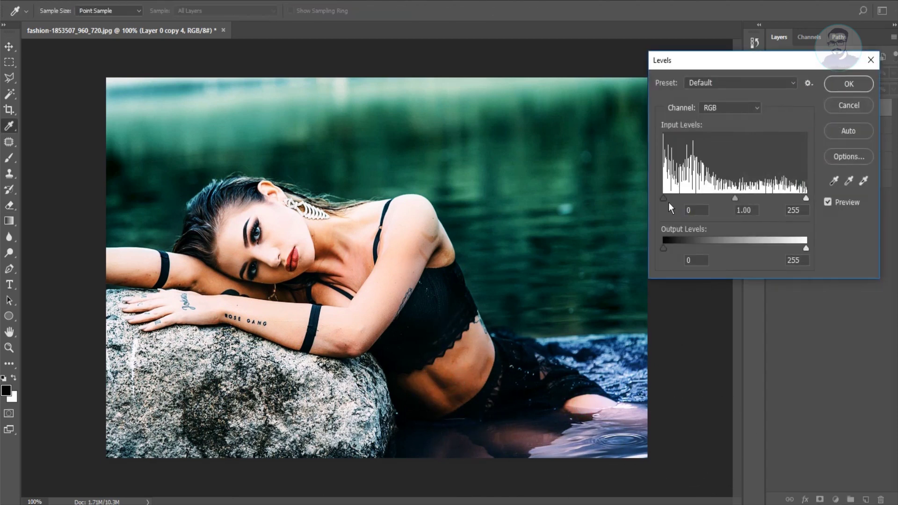
left_click_drag(663, 198, 677, 196)
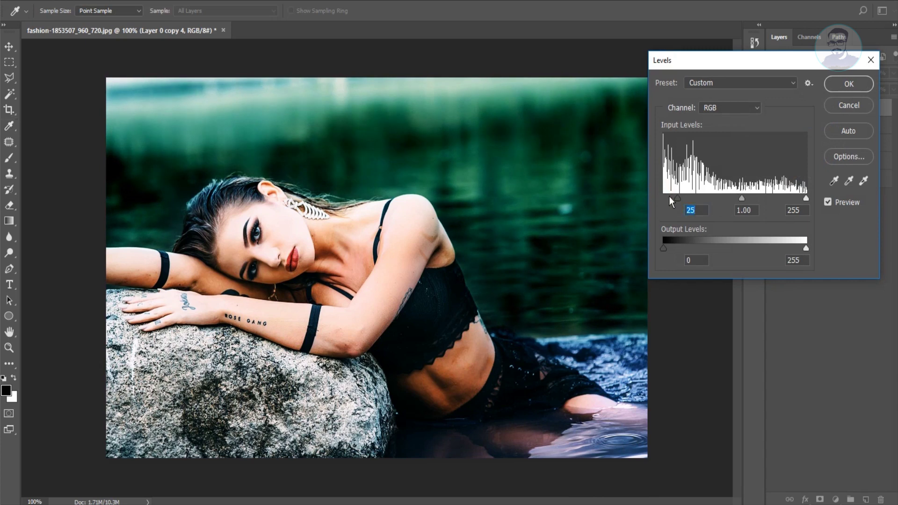
key("Return")
key("v")
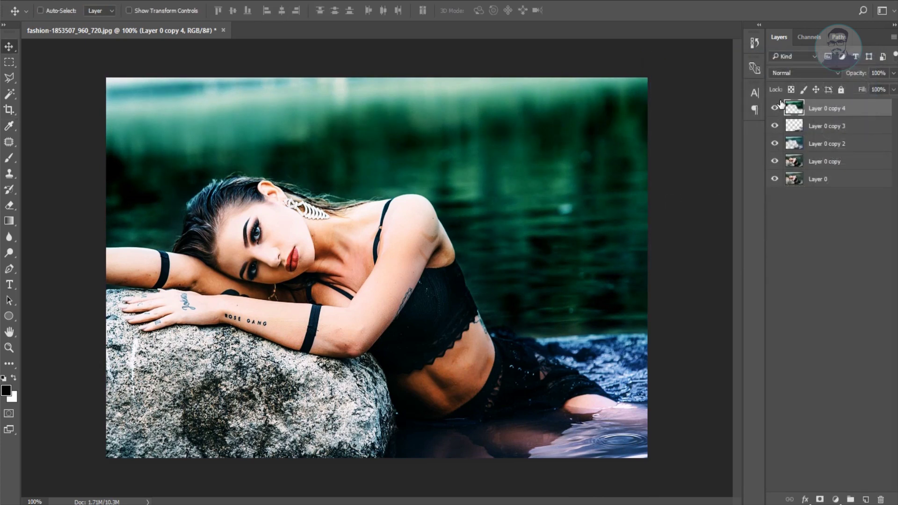
Step: Toggle the copy layers' visibility to compare the grade, then select Layer 0
left_click(775, 124)
left_click(798, 163, "shift")
left_click(776, 109)
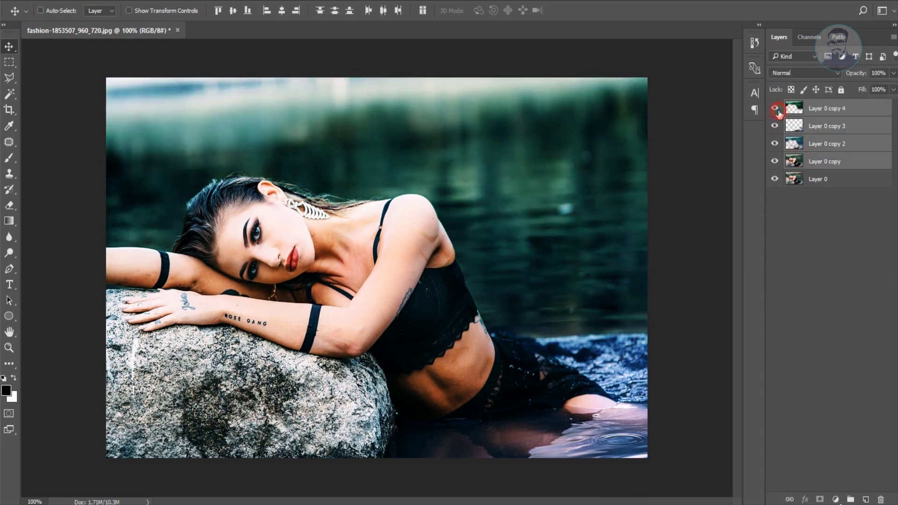
left_click(776, 109)
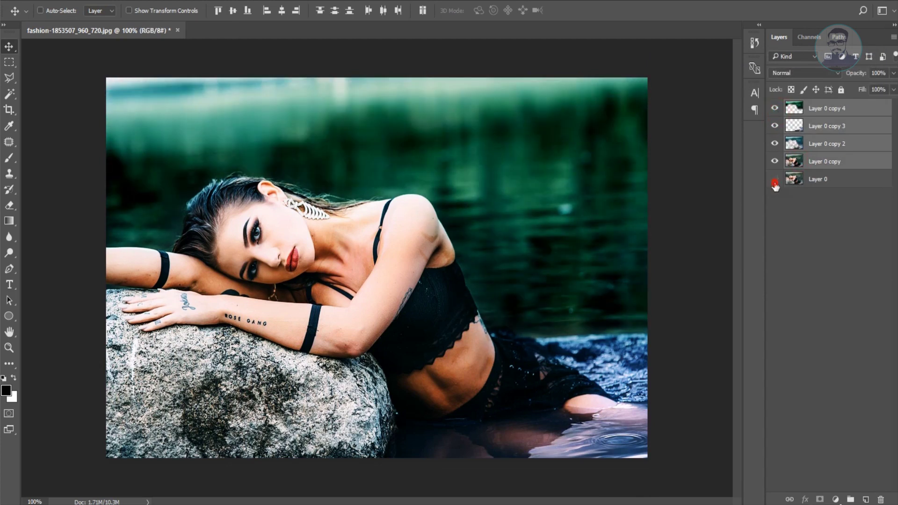
left_click(807, 184)
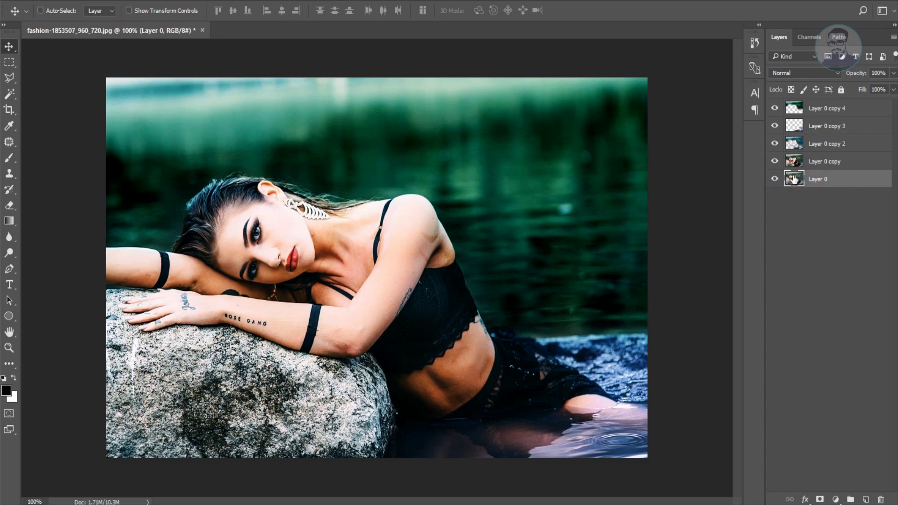
Step: Bring the original photo layer to the top, shrinking it and placing it in the upper right
key("ctrl+bracketright")
key("ctrl+bracketright")
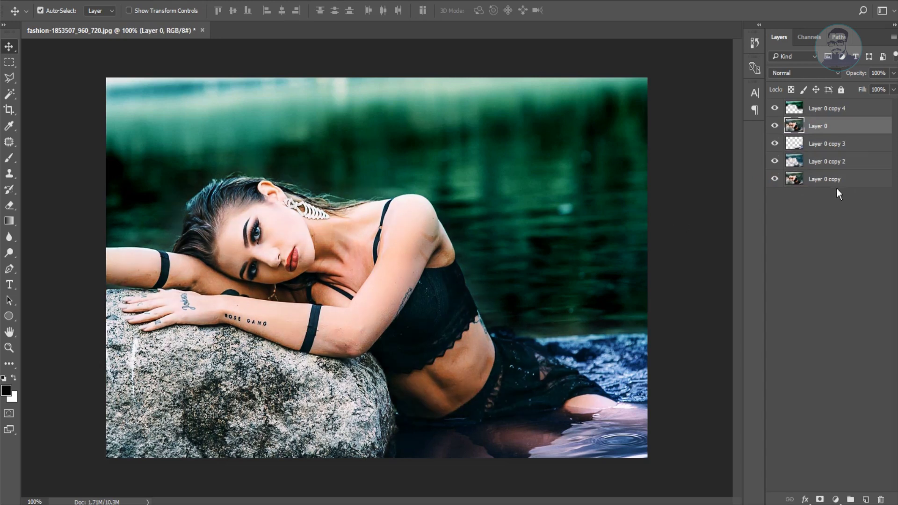
key("ctrl+bracketright")
key("ctrl+bracketright")
key("ctrl+t")
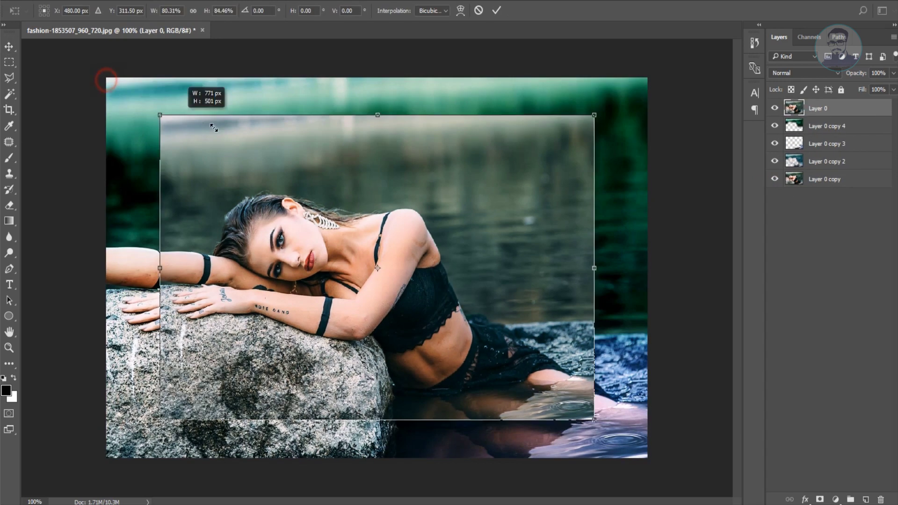
left_click_drag(107, 80, 251, 180)
key("Return")
left_click_drag(370, 219, 470, 144)
key("ctrl+t")
mouse_move(351, 105)
left_mouse_down()
mouse_move(376, 123)
mouse_move(440, 91)
left_mouse_up()
key("Return")
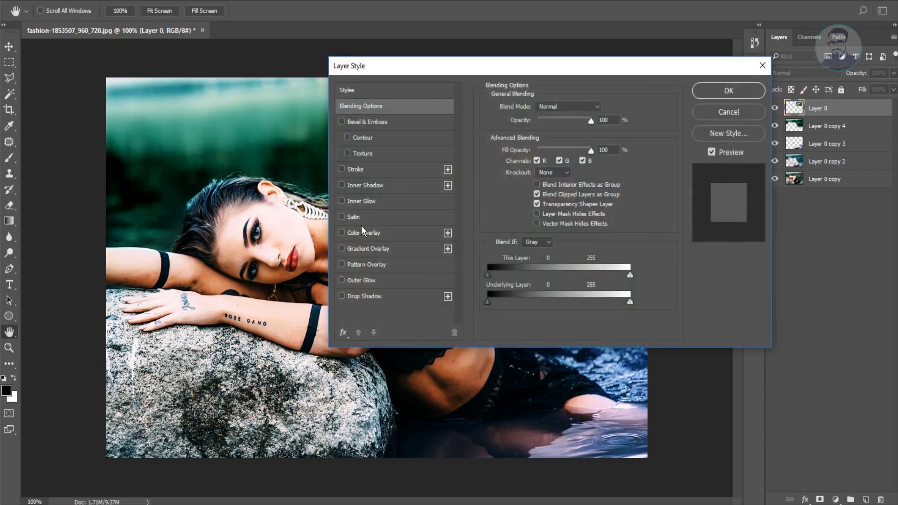
Step: Frame the small photo with a white stroke and shrink it slightly
left_click(372, 171)
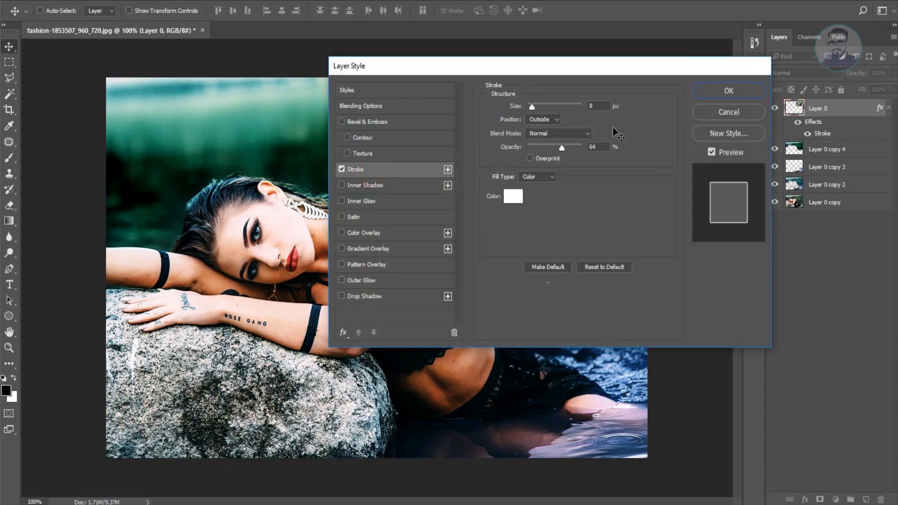
key("Return")
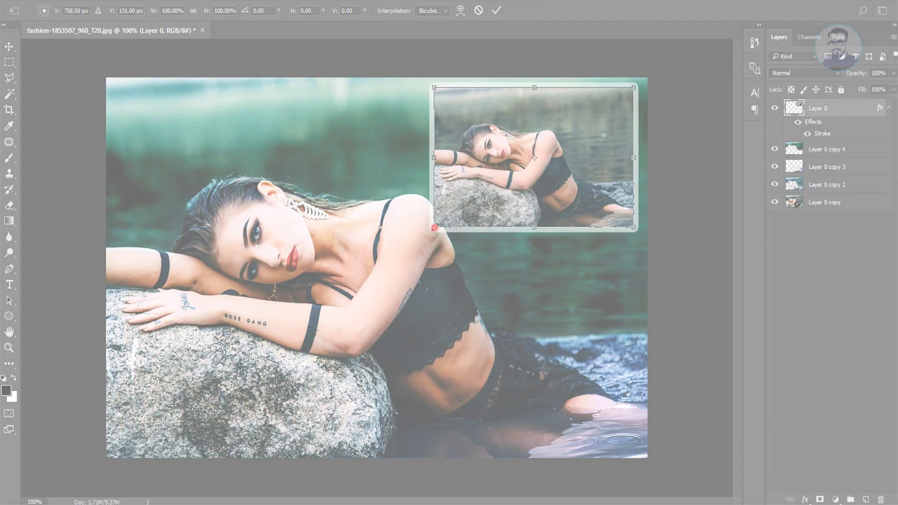
key("ctrl+t")
left_click_drag(435, 227, 472, 202)
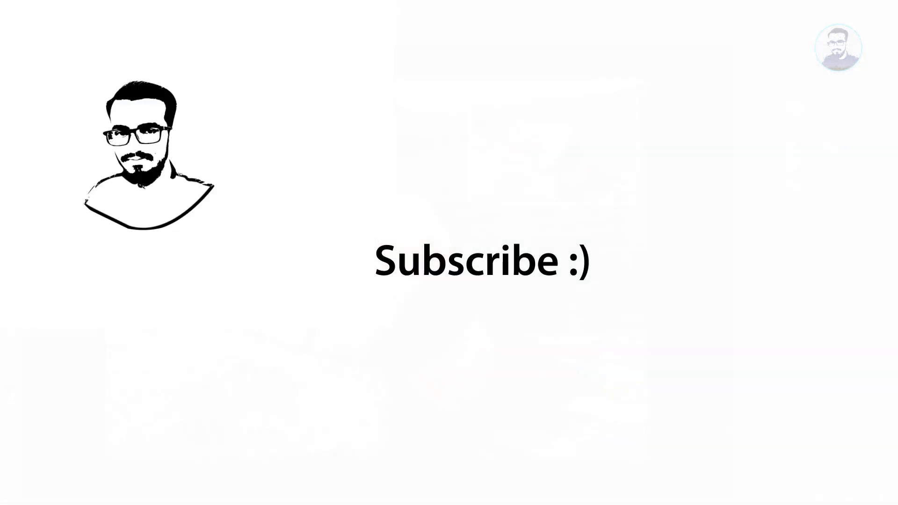